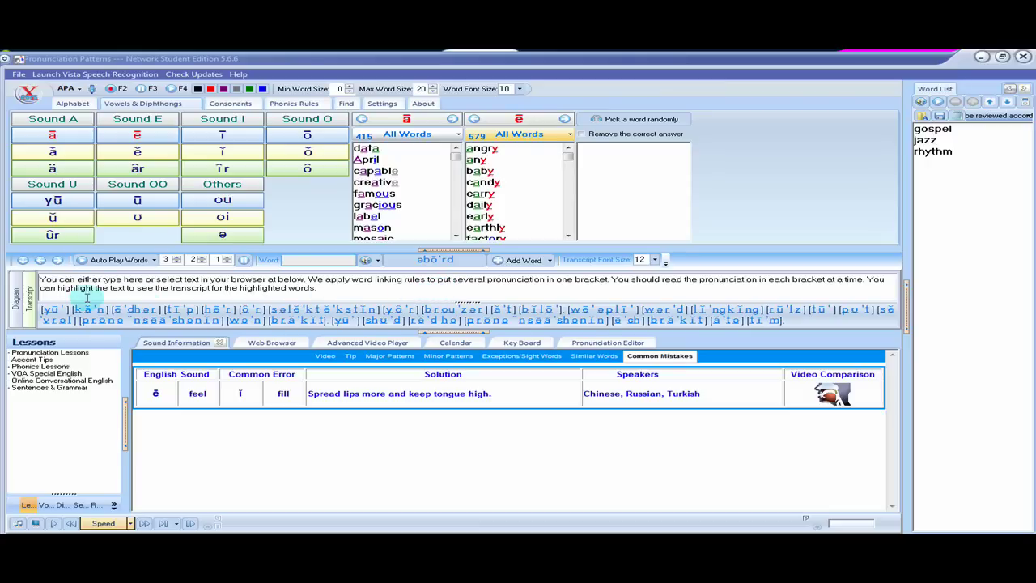
# Switch the transcript area to the Diagram tab's pronunciation waveform view
pyautogui.click(18, 298)
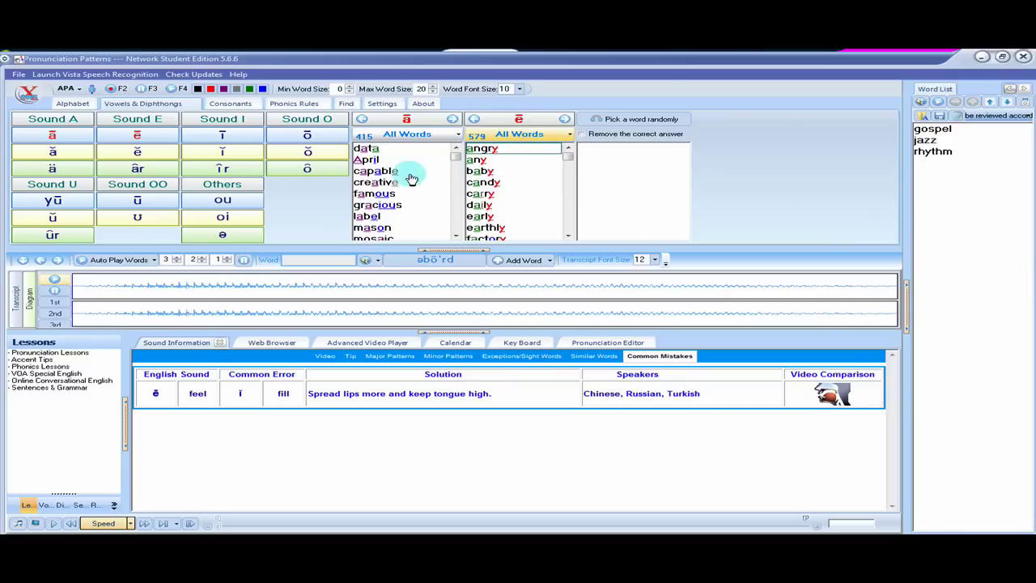
# View long E exceptions, collapse the sound, waveform and Word List panes, and show Minor Patterns
pyautogui.click(349, 356)
pyautogui.click(523, 356)
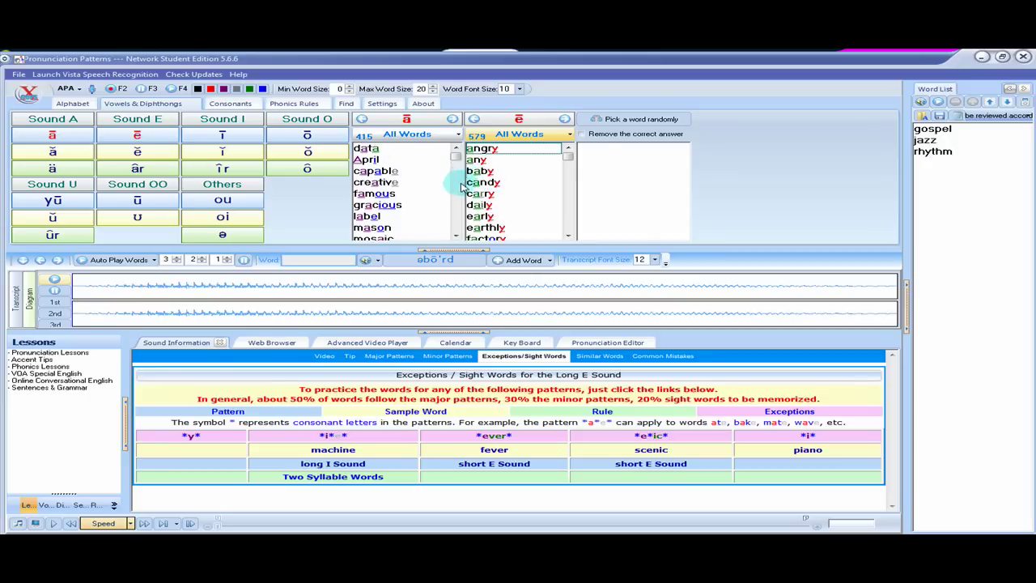
pyautogui.click(455, 253)
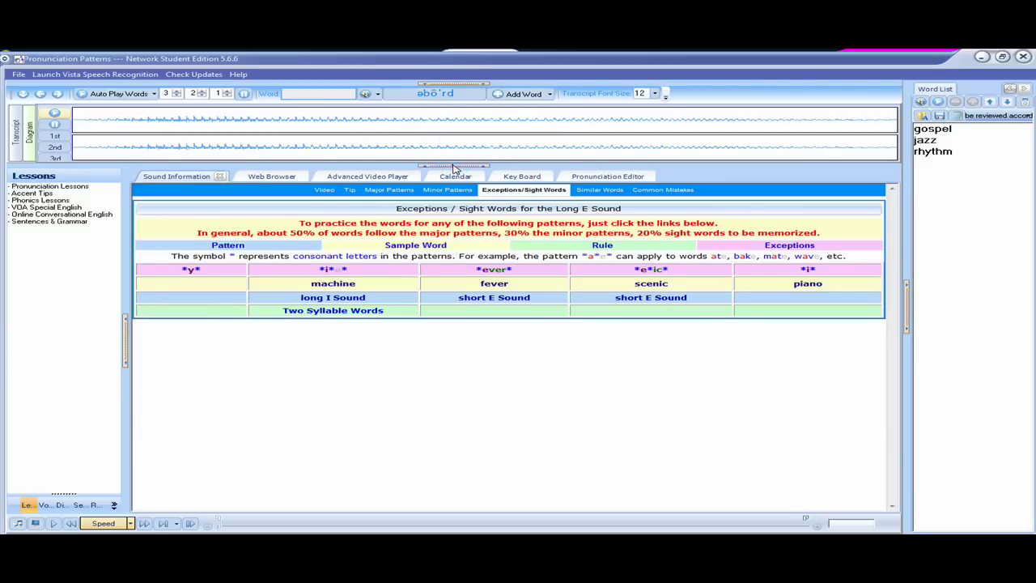
pyautogui.click(455, 168)
pyautogui.click(451, 130)
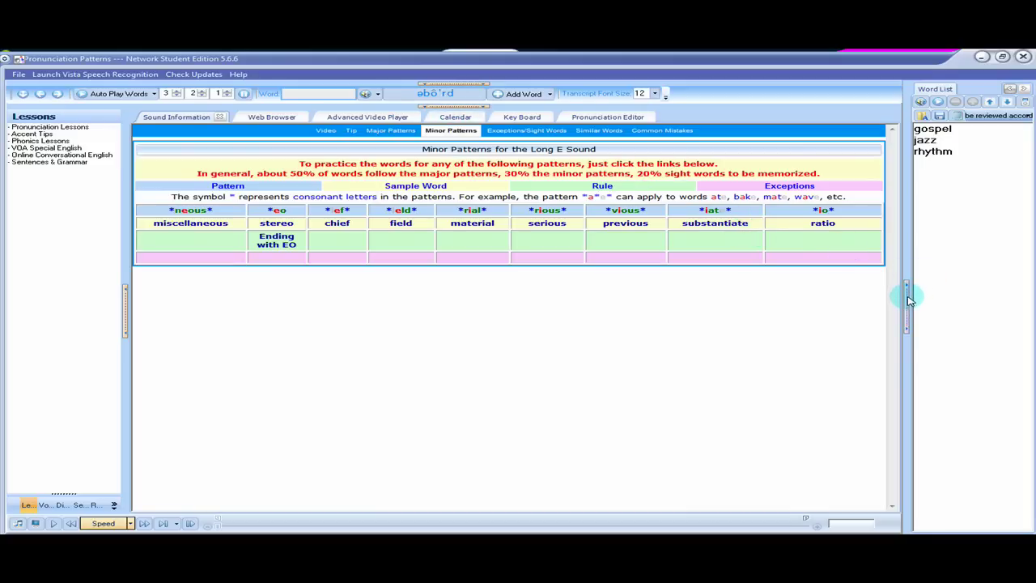
pyautogui.click(907, 299)
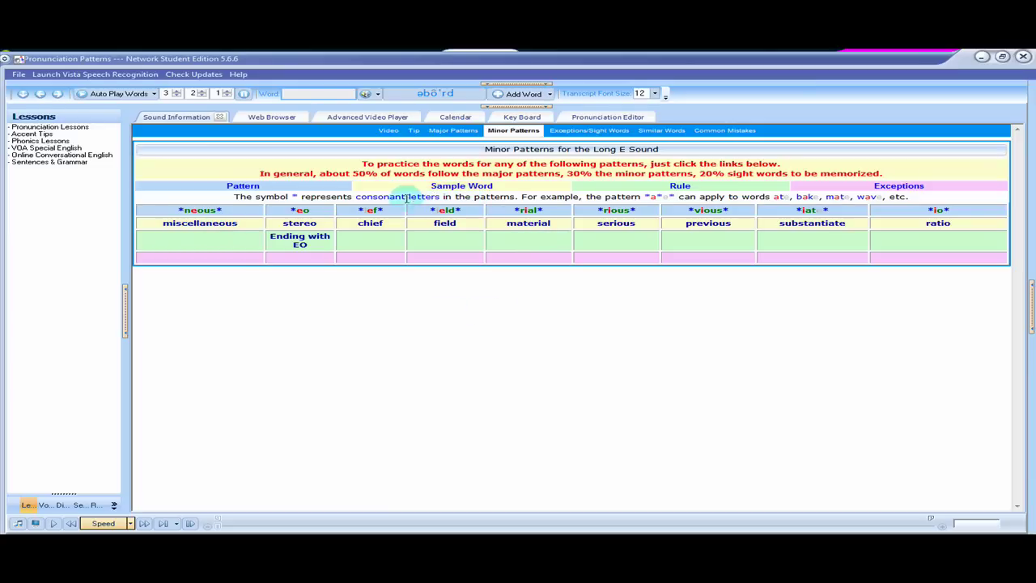
# Drag the bottom-left navigation splitter up to reveal the Lessons, Vocabulary, Dictionary and Sentences bars
pyautogui.moveTo(63, 492); pyautogui.dragTo(68, 419)
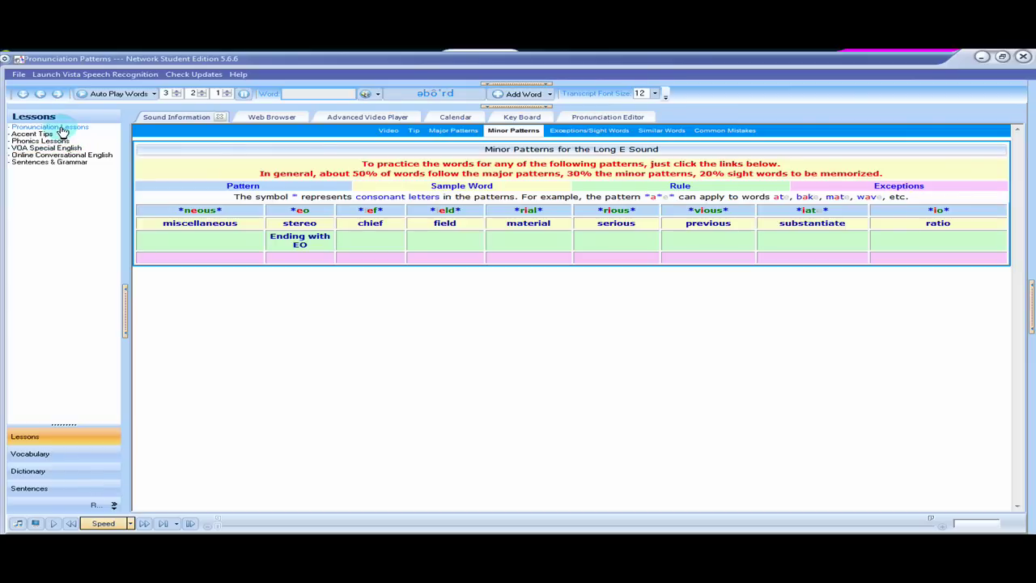
# Load the Pronunciation Lessons, Accent Tips and Phonics Lessons pages in the built-in browser
pyautogui.click(63, 128)
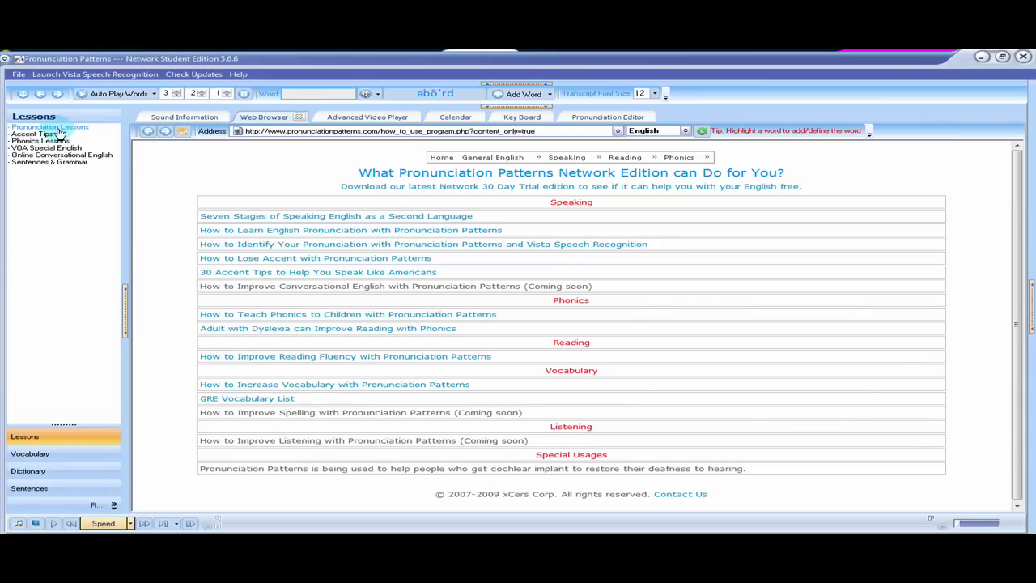
pyautogui.click(585, 258)
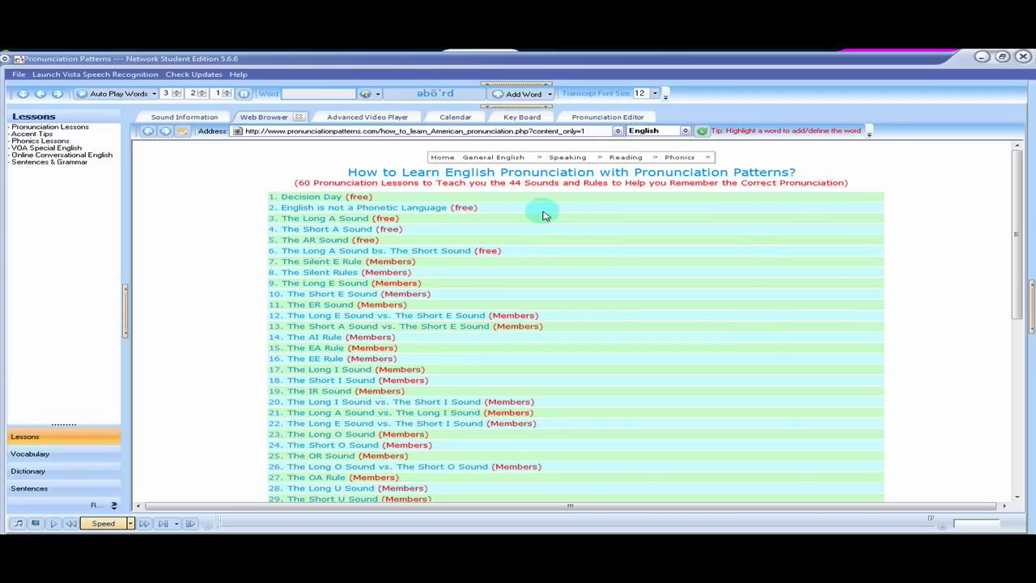
pyautogui.click(36, 134)
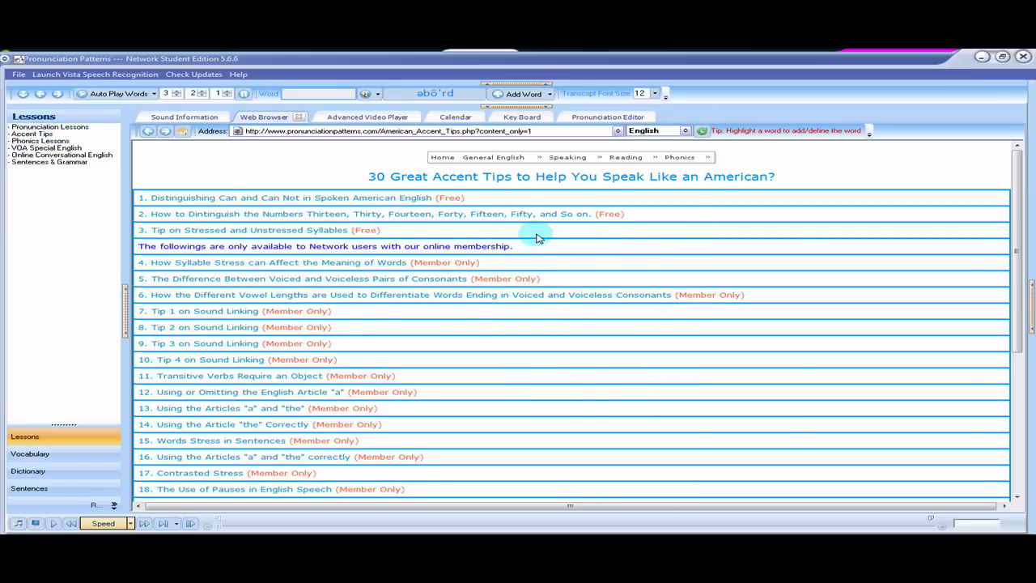
pyautogui.click(49, 144)
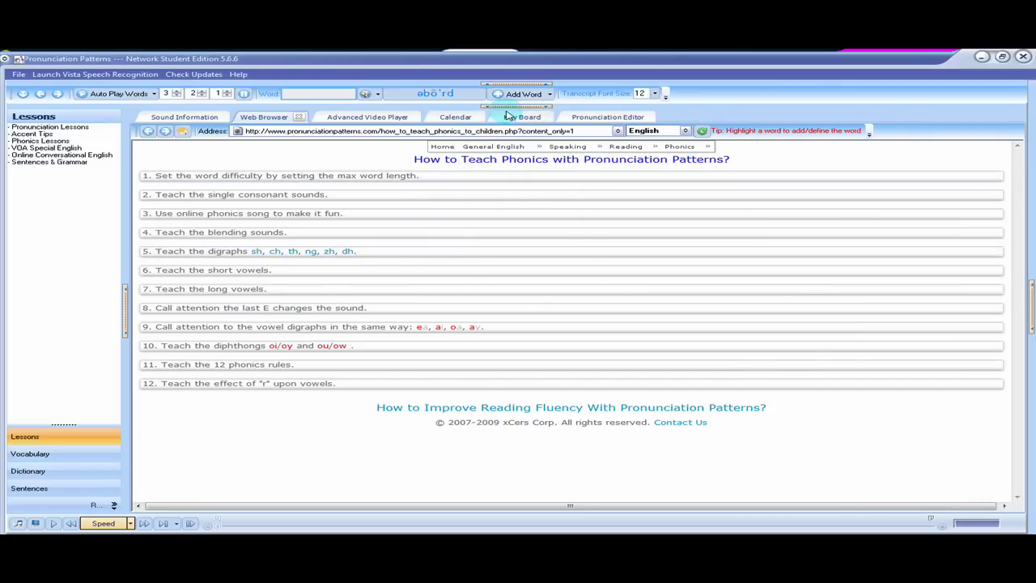
# Re-expand the waveform pane, the sound-button and word-list pane, and the Word List side pane
pyautogui.click(507, 108)
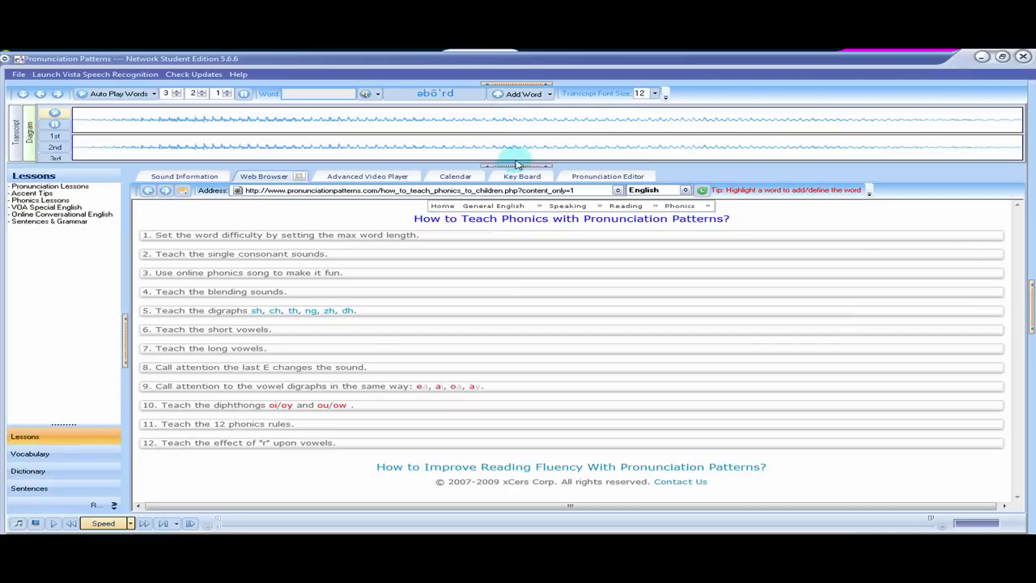
pyautogui.click(518, 84)
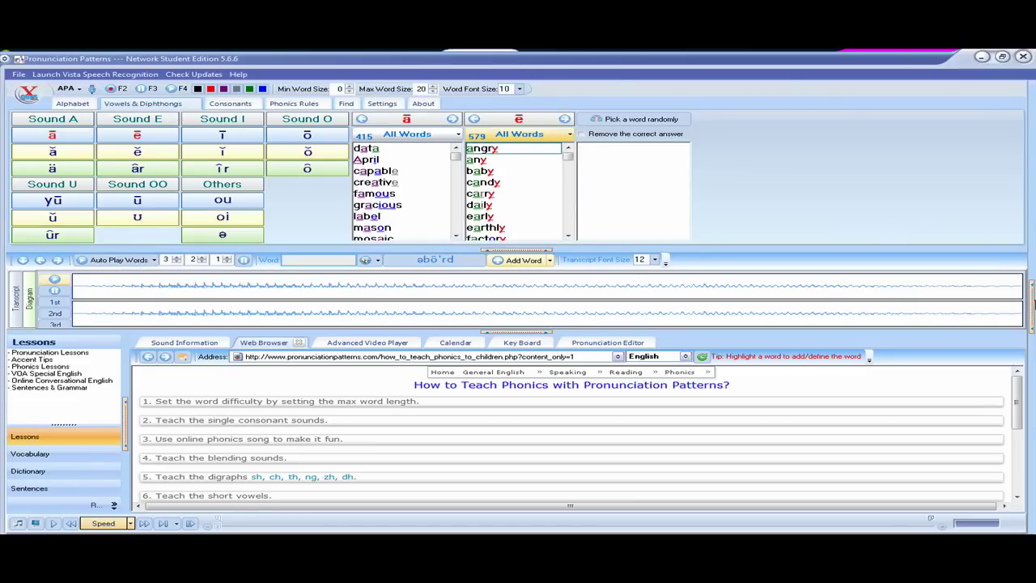
pyautogui.click(1033, 306)
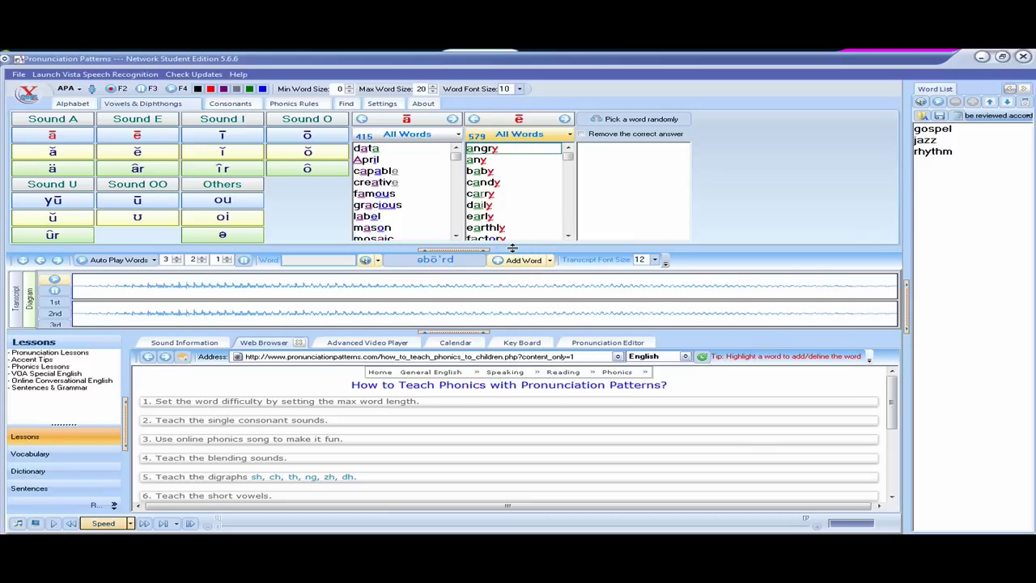
pyautogui.moveTo(513, 248)
pyautogui.mouseDown()
pyautogui.moveTo(520, 173)
pyautogui.moveTo(519, 221)
pyautogui.mouseUp()
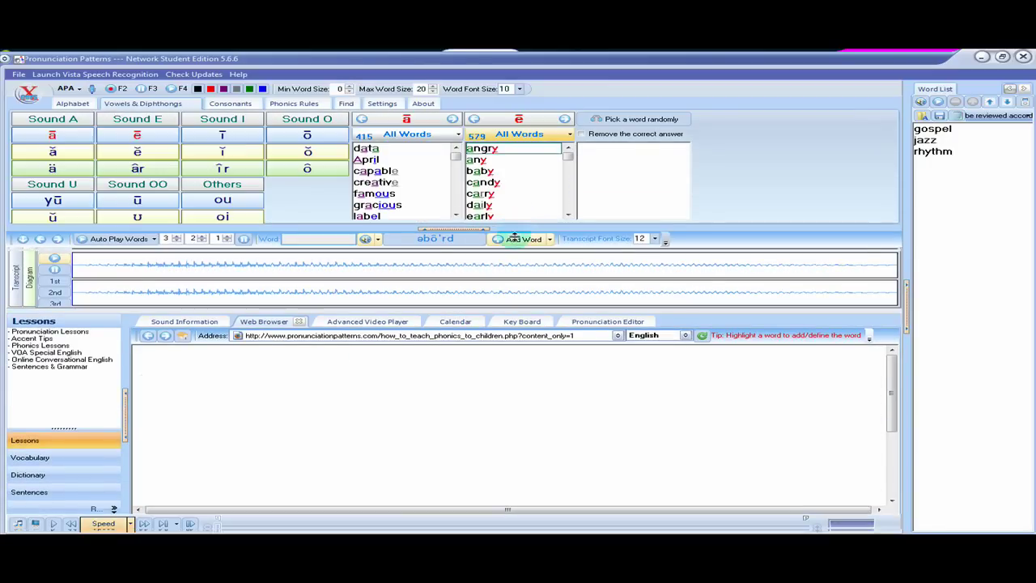
pyautogui.moveTo(513, 236); pyautogui.dragTo(514, 254)
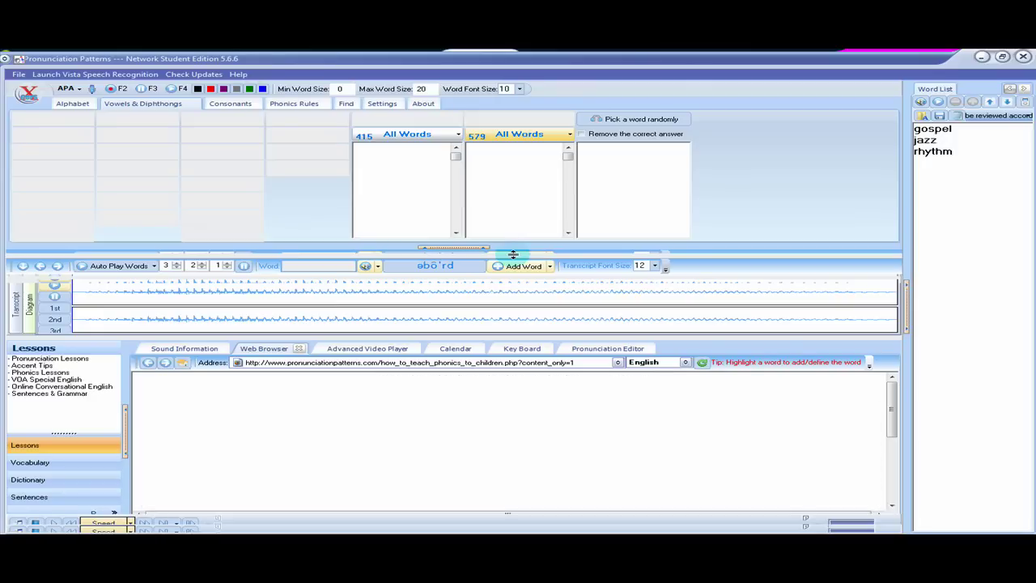